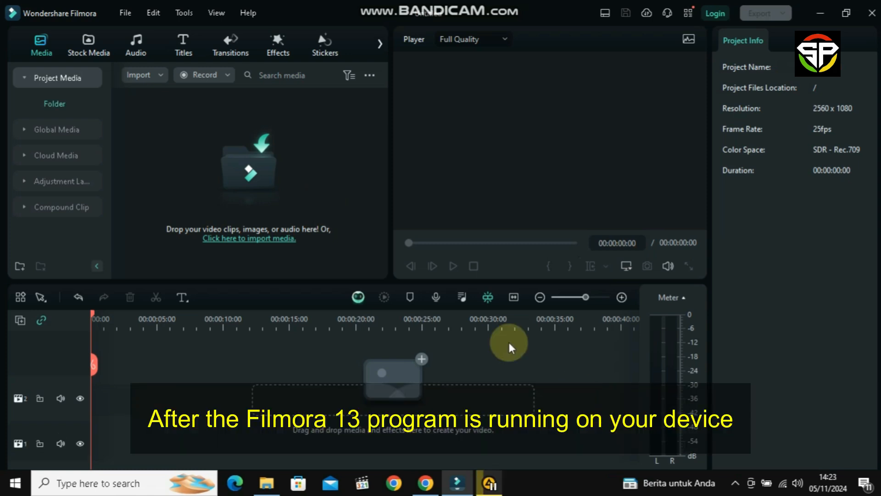
Import the "adventure with cat" video from the Output folder into the project media.
left_click(138, 77)
left_click(140, 94)
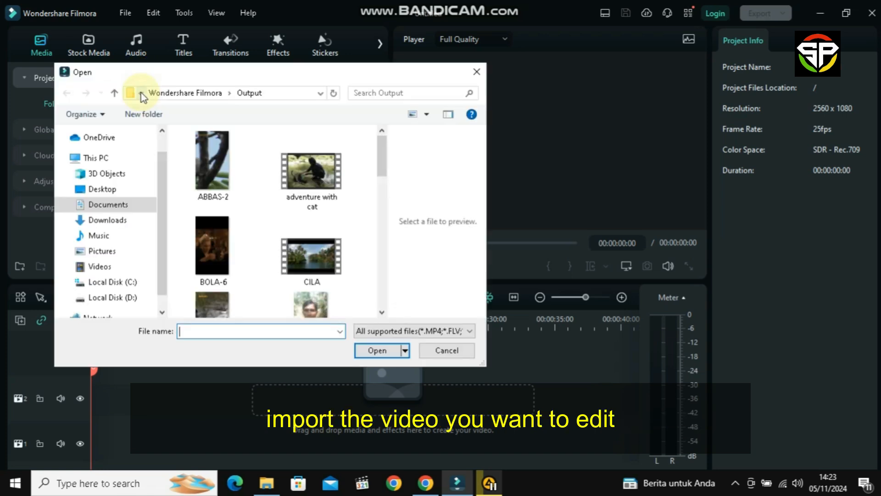
left_click(303, 171)
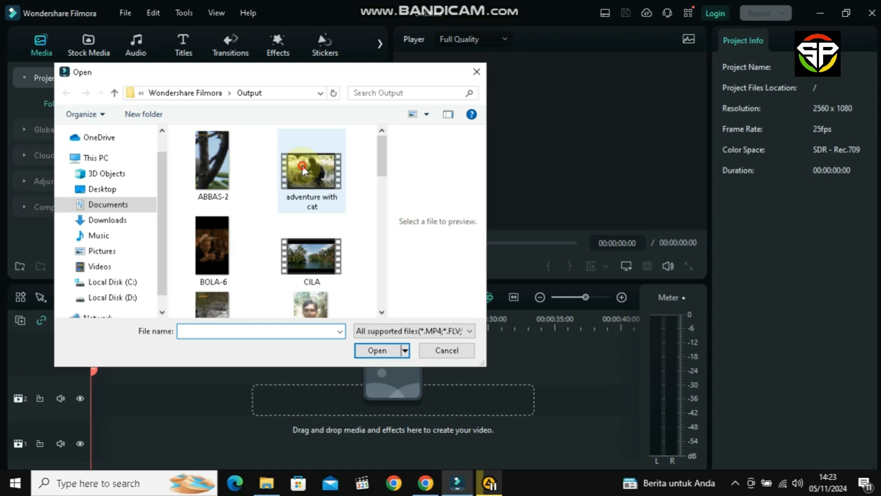
double_click(303, 171)
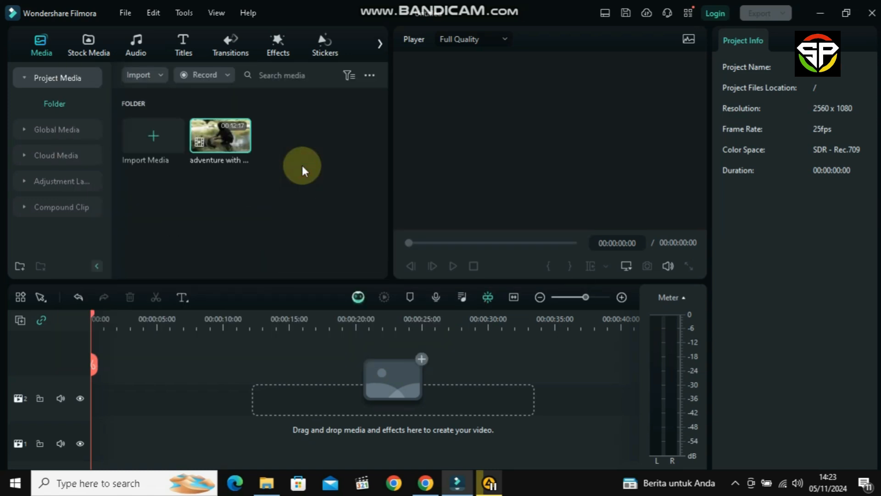
Set the project aspect ratio to 21:9 (Cinema) in the project settings.
left_click(125, 13)
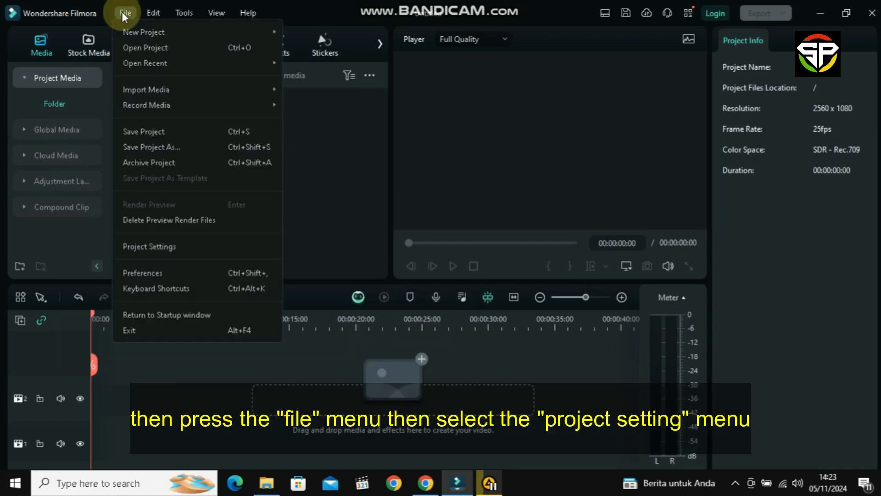
left_click(165, 247)
left_click(424, 144)
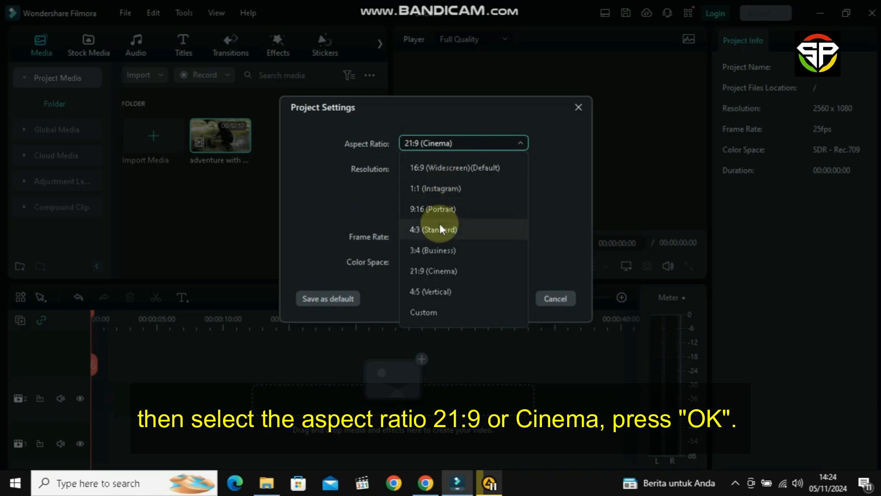
left_click(452, 271)
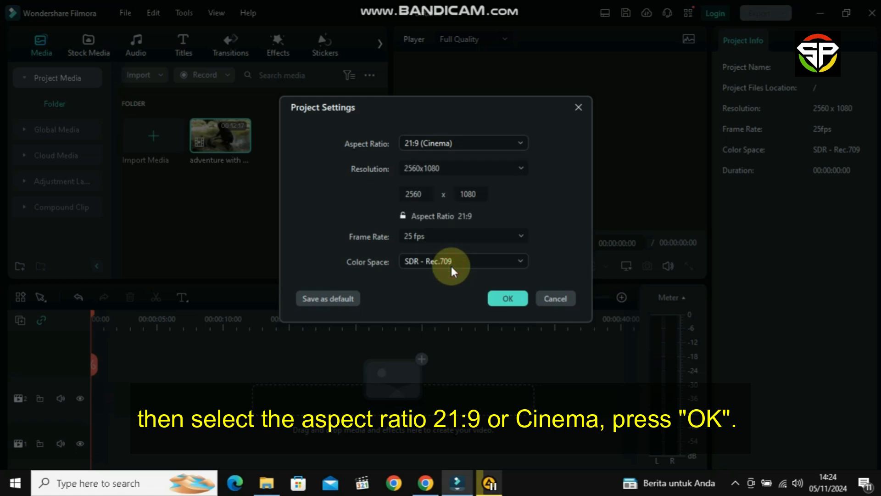
left_click(508, 298)
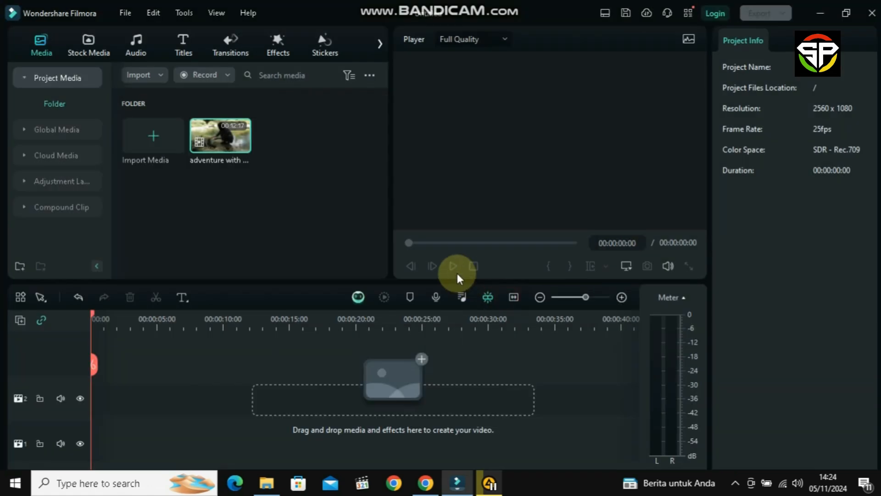
Add the imported clip to the timeline, keeping the project's 2560 x 1080 25fps settings.
left_click_drag(224, 143, 147, 360)
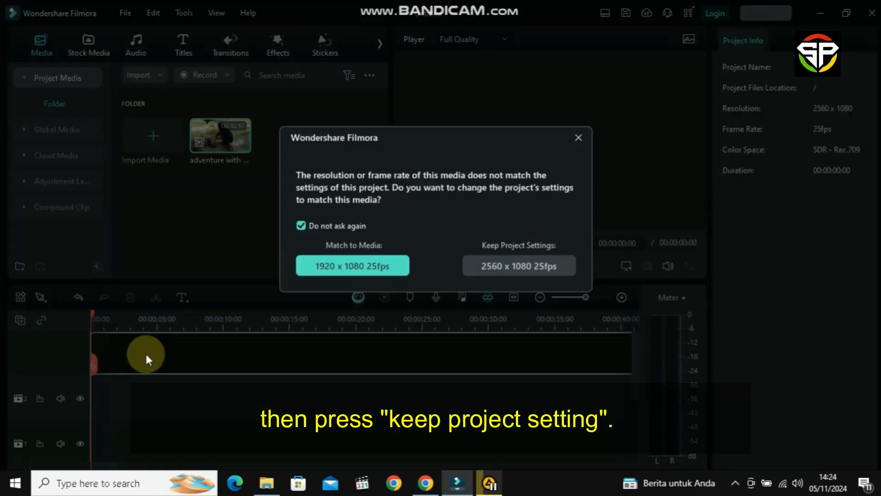
left_click(518, 272)
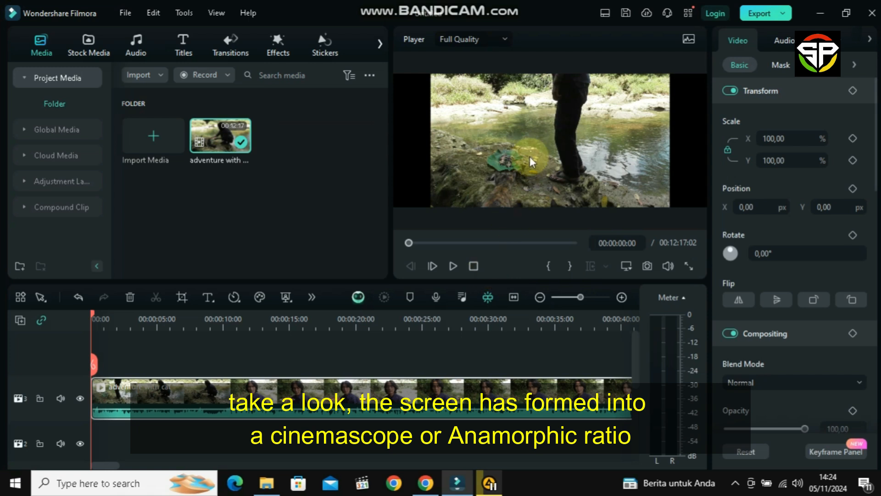
Apply Crop to Fit to the timeline clip so it fills the 21:9 frame.
left_click(530, 155)
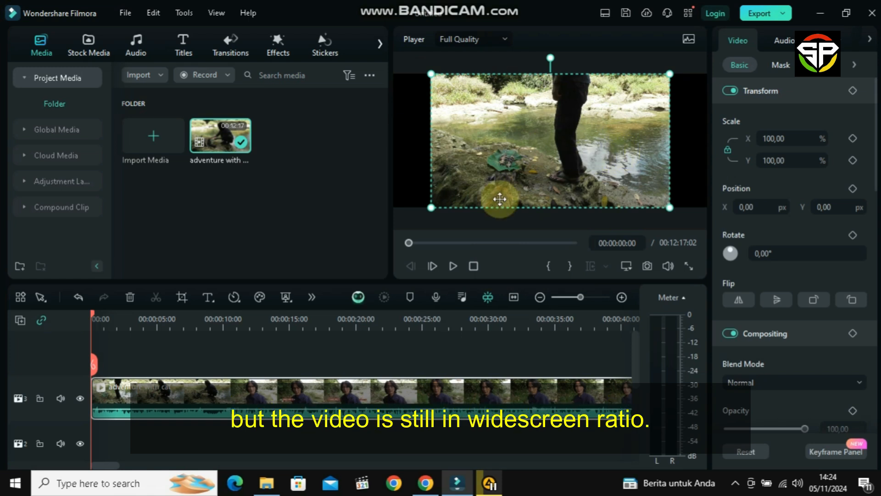
right_click(294, 393)
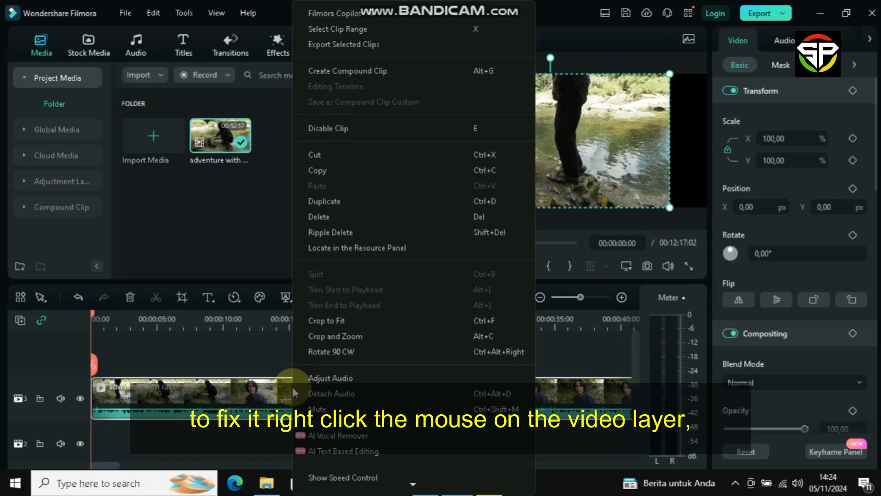
left_click(323, 321)
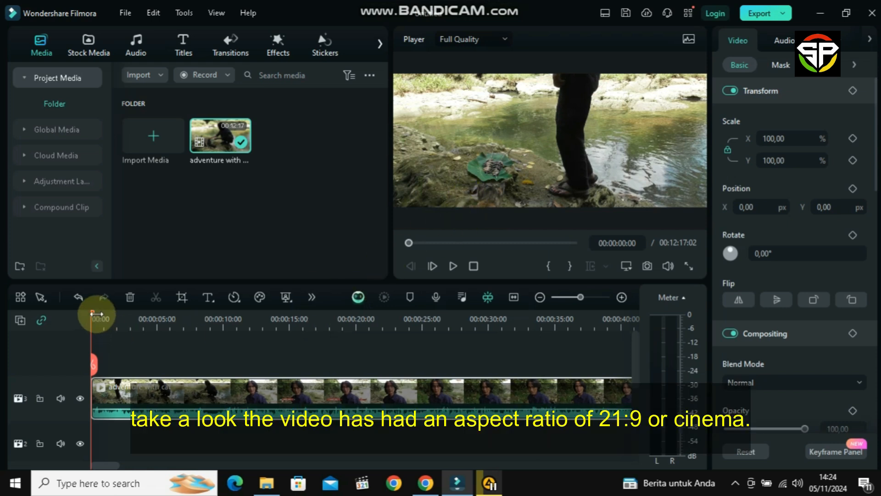
Browse the clip's color-grading LUT presets and light adjustment options.
left_click_drag(92, 315, 167, 316)
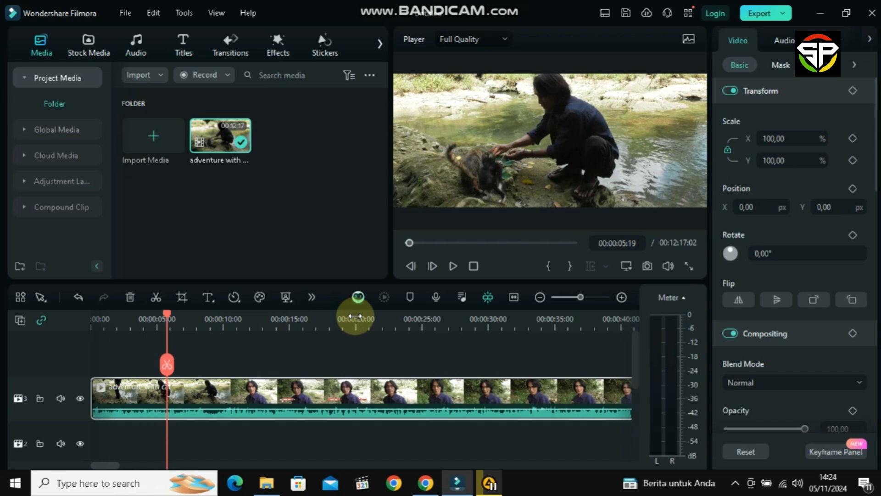
left_click(518, 393)
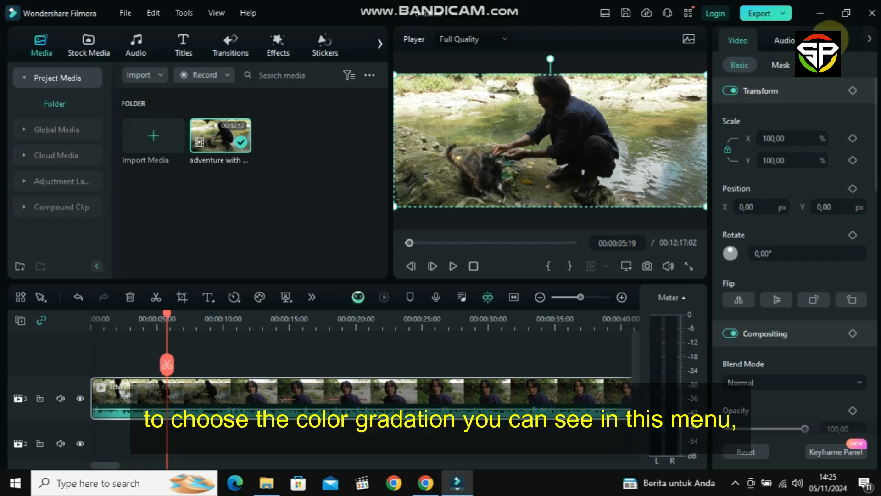
left_click(831, 41)
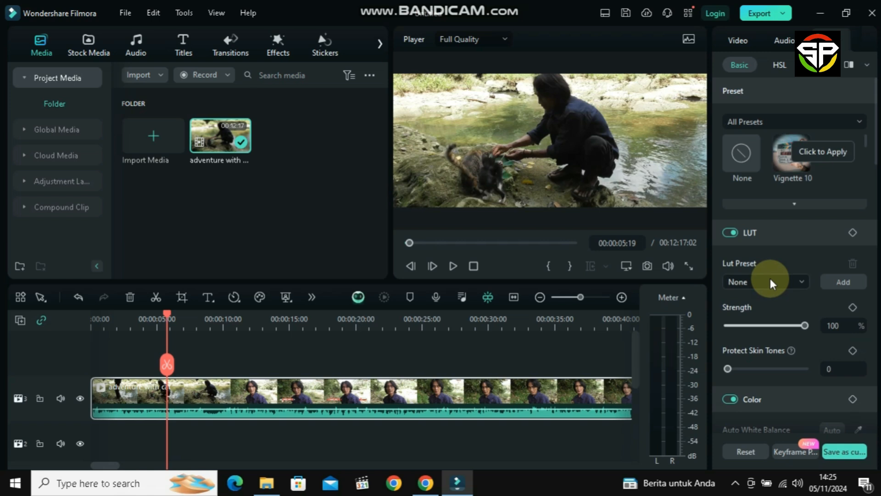
left_click(769, 276)
scroll(757, 387, "down", 3)
scroll(757, 385, "down", 1)
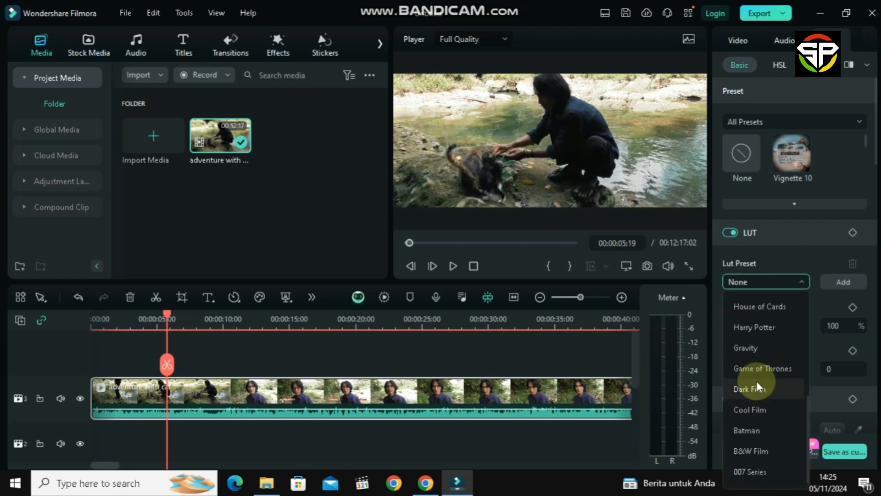
scroll(757, 381, "up", 3)
scroll(756, 381, "up", 1)
scroll(756, 381, "down", 4)
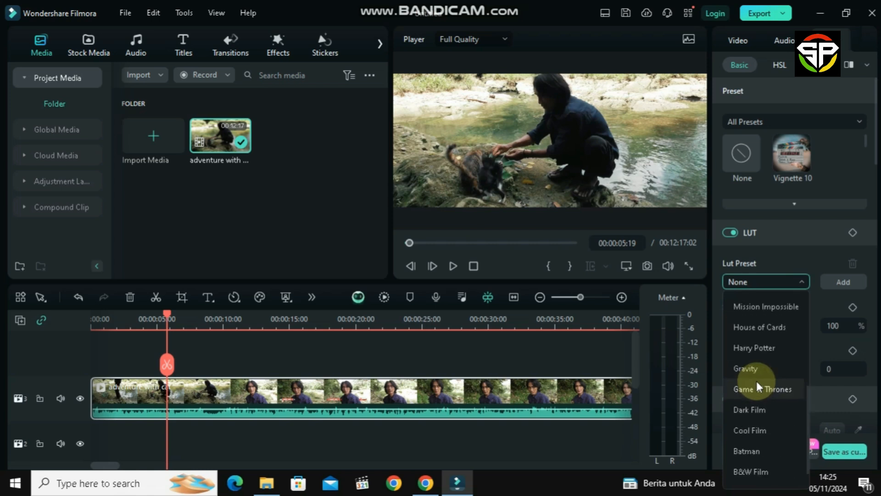
left_click(792, 239)
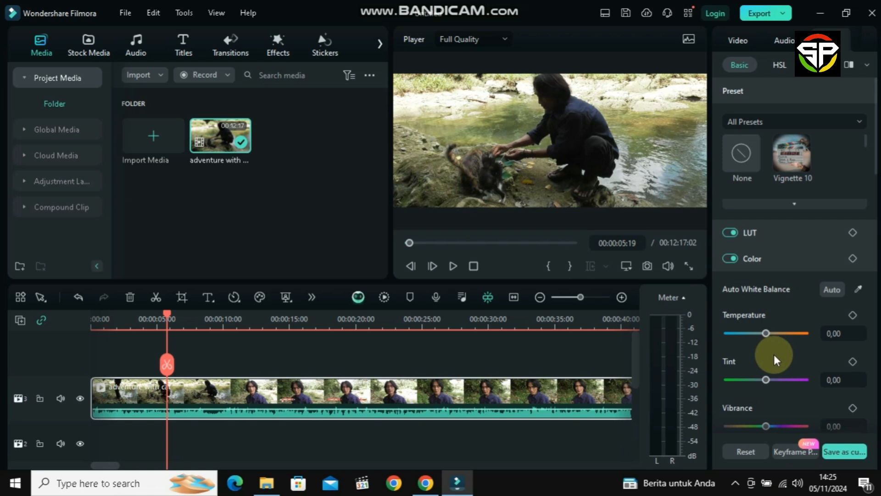
scroll(774, 354, "down", 5)
scroll(773, 357, "down", 5)
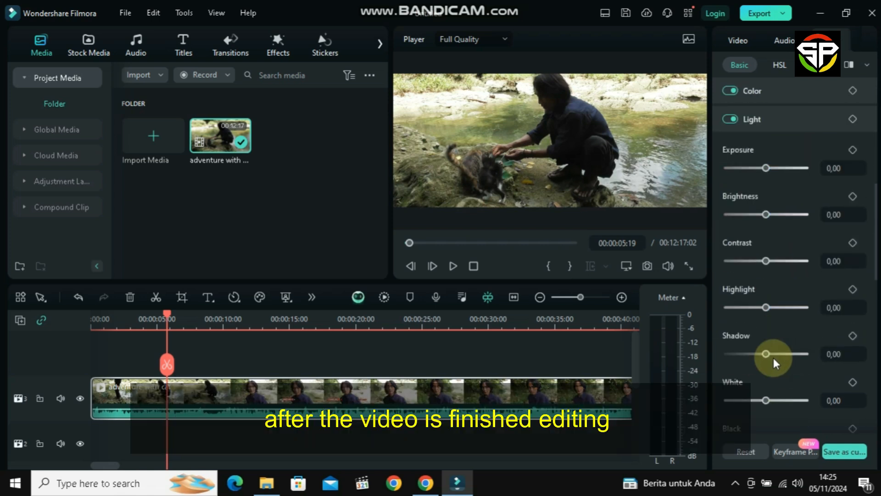
scroll(773, 358, "up", 2)
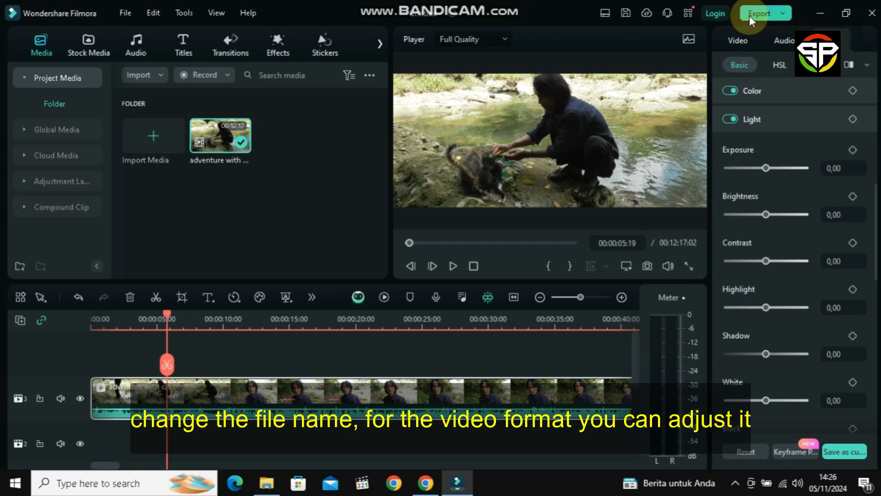
Open the Export dialog for the project, name the output tutorial, and set the format to MP4.
left_click(750, 15)
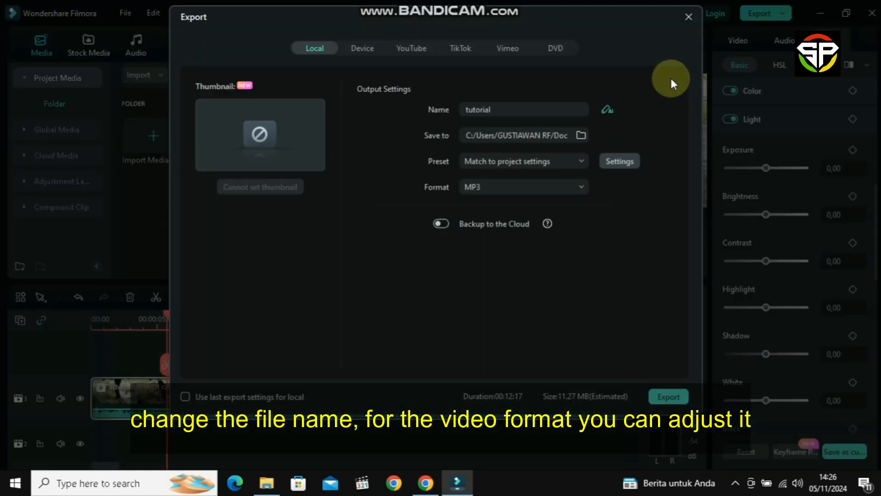
left_click(495, 110)
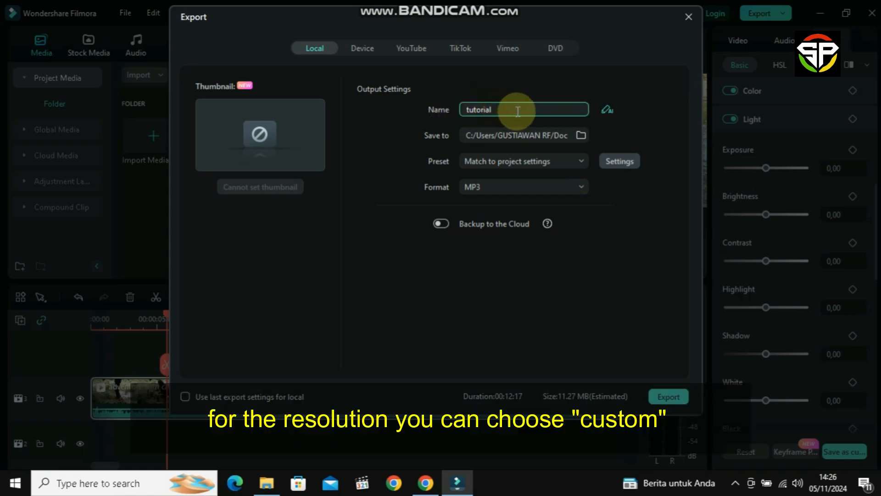
left_click_drag(516, 112, 437, 108)
left_click(548, 111)
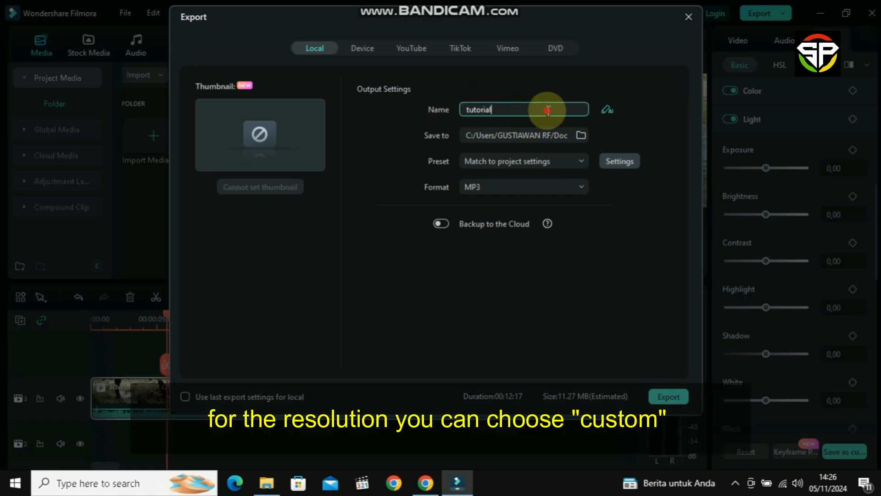
left_click(552, 181)
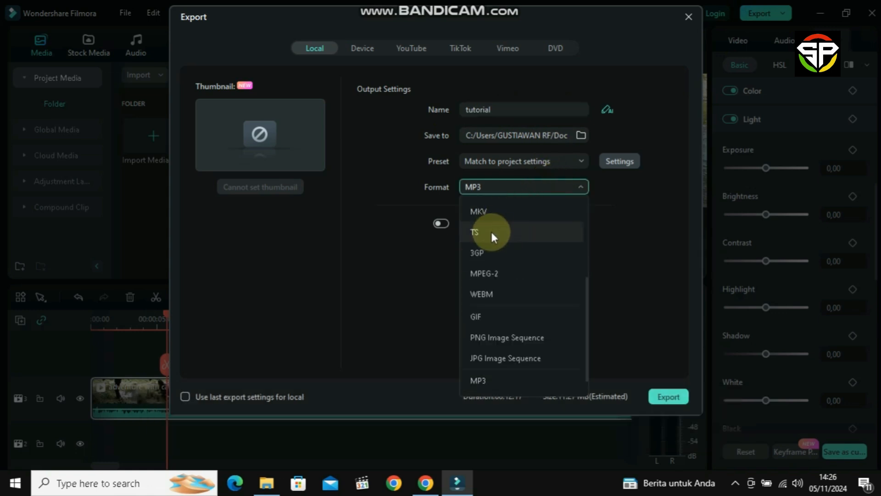
scroll(489, 231, "up", 3)
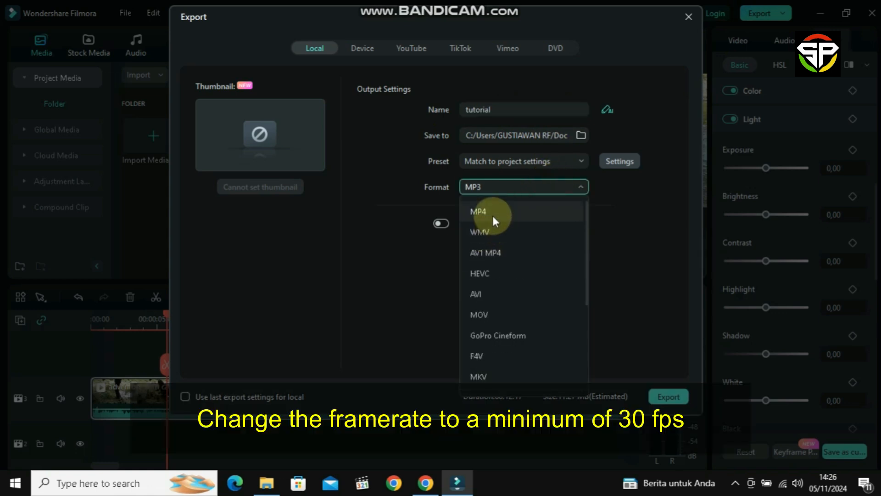
left_click(491, 212)
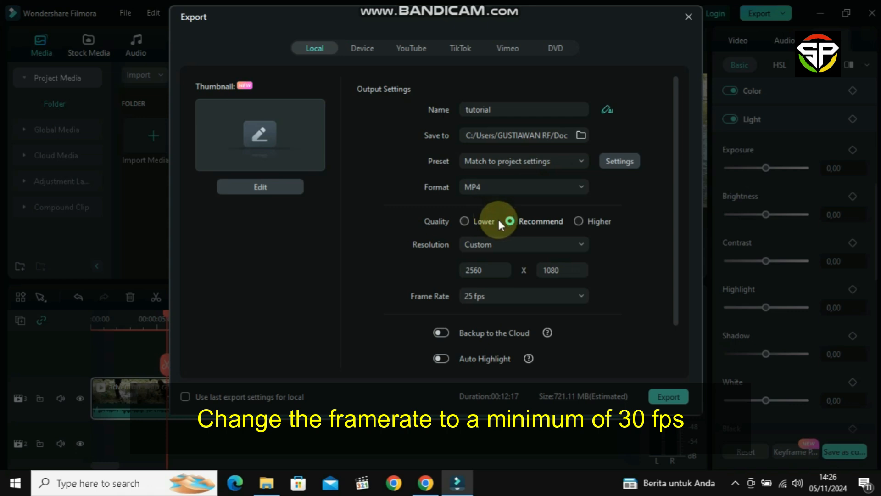
Export the video at Higher quality with a 30 fps frame rate.
left_click(579, 221)
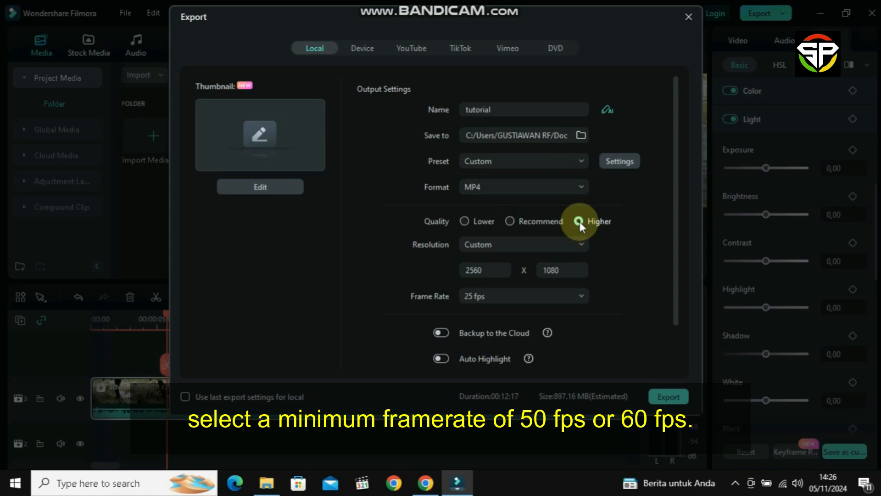
left_click(579, 248)
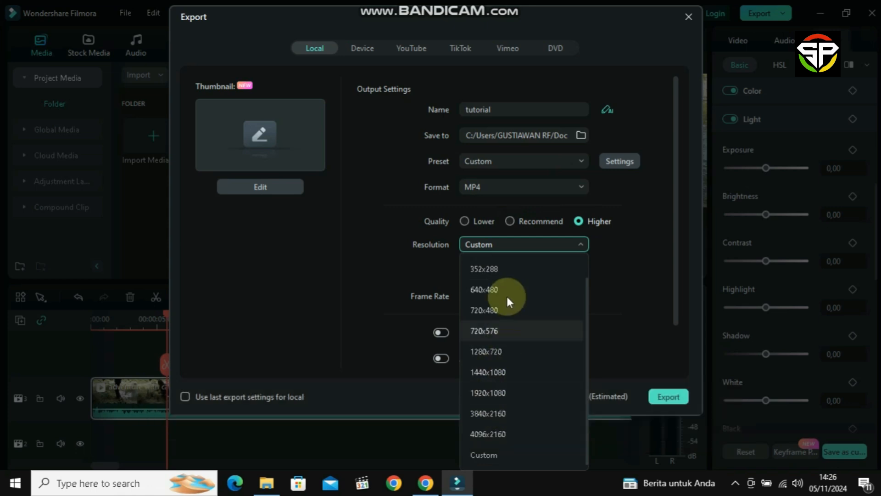
left_click(604, 238)
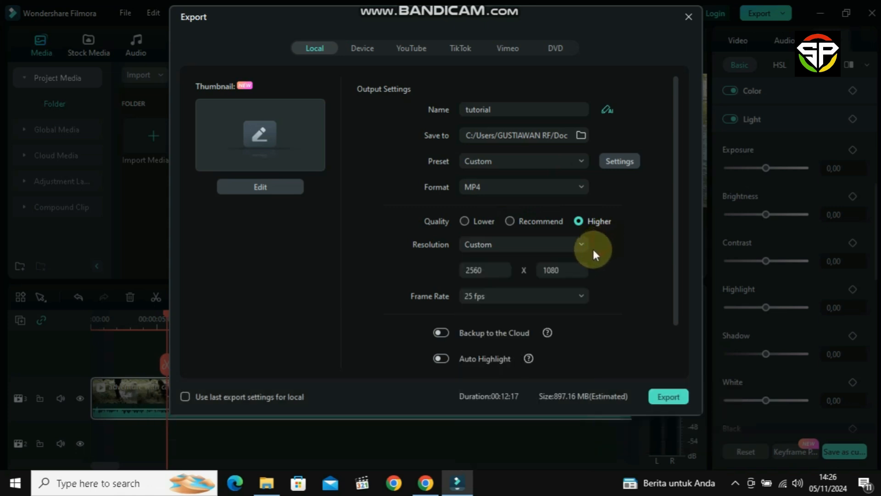
left_click(578, 290)
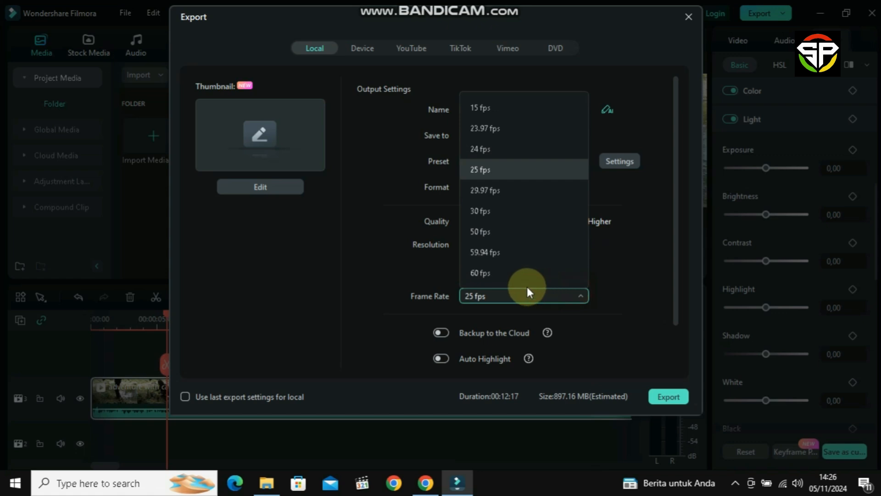
left_click(489, 210)
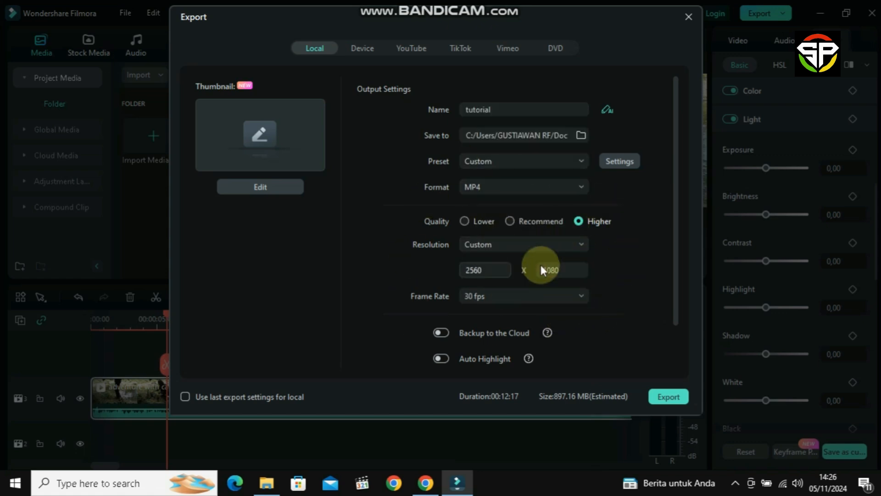
left_click(667, 398)
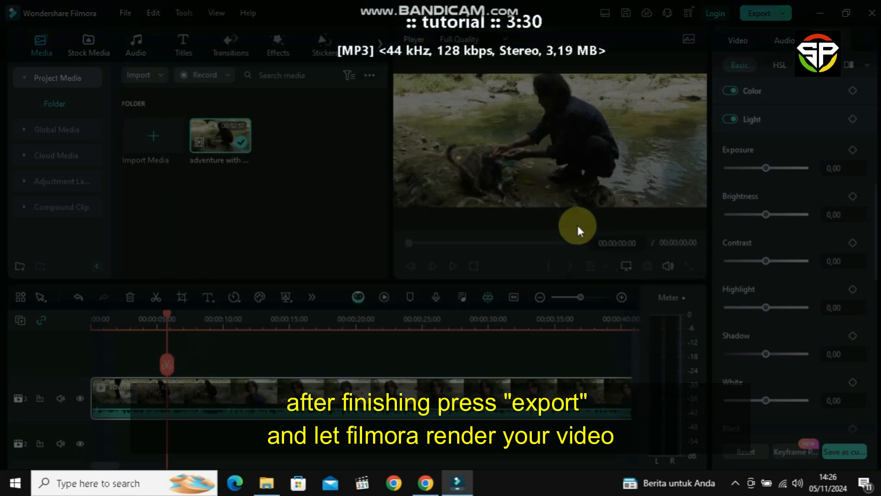